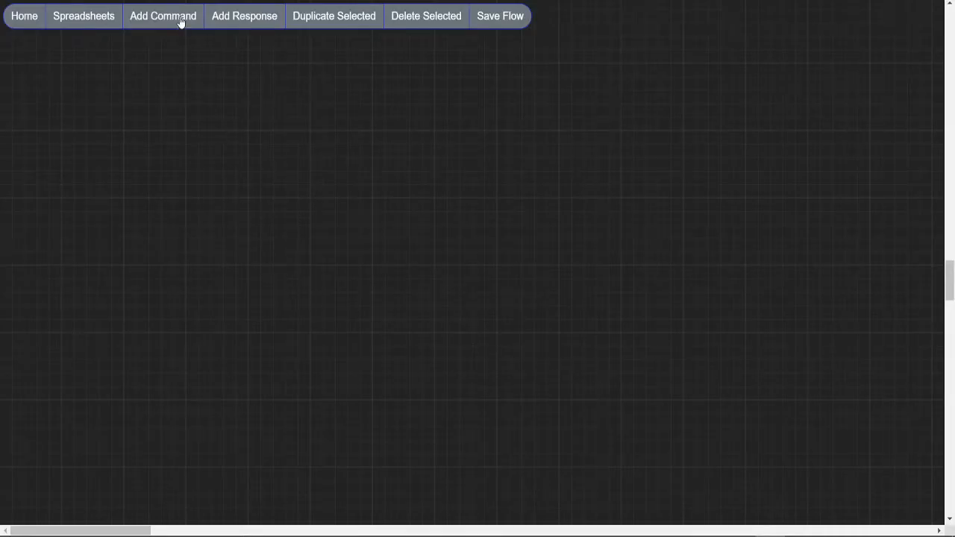
Start a new command named gamble from the Add Command dialog.
click(180, 24)
text(gamble)
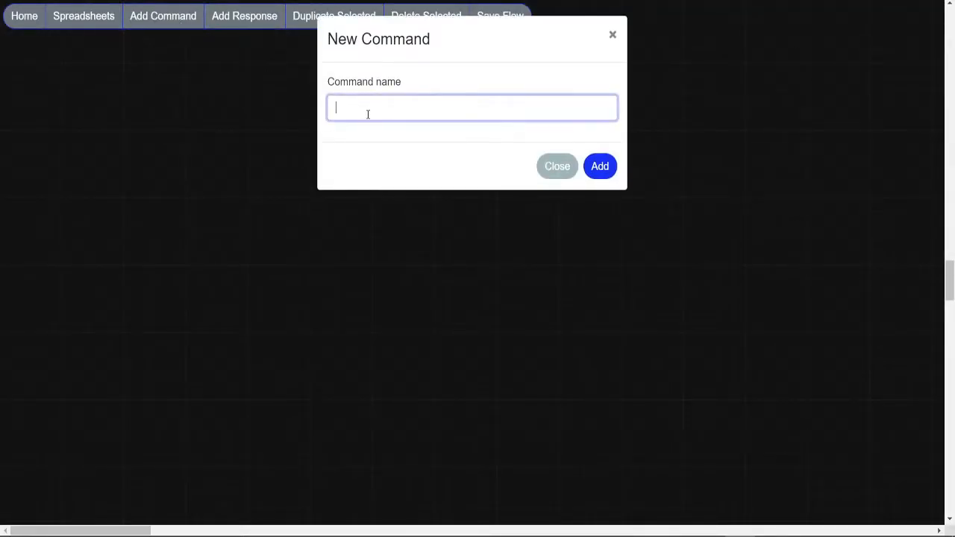
Confirm the gamble command and configure StoreAmmountOfMoney to hold the bet amount.
click(602, 165)
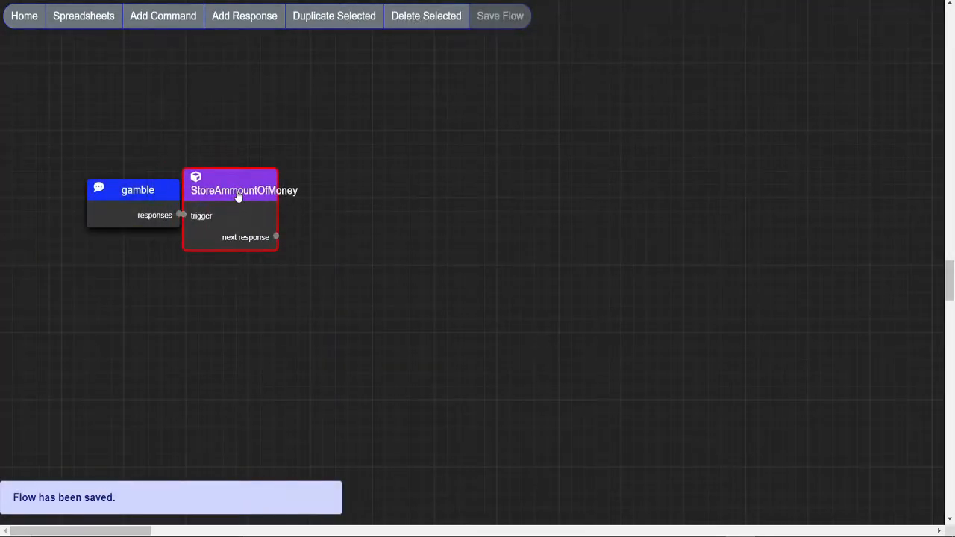
double_click(238, 198)
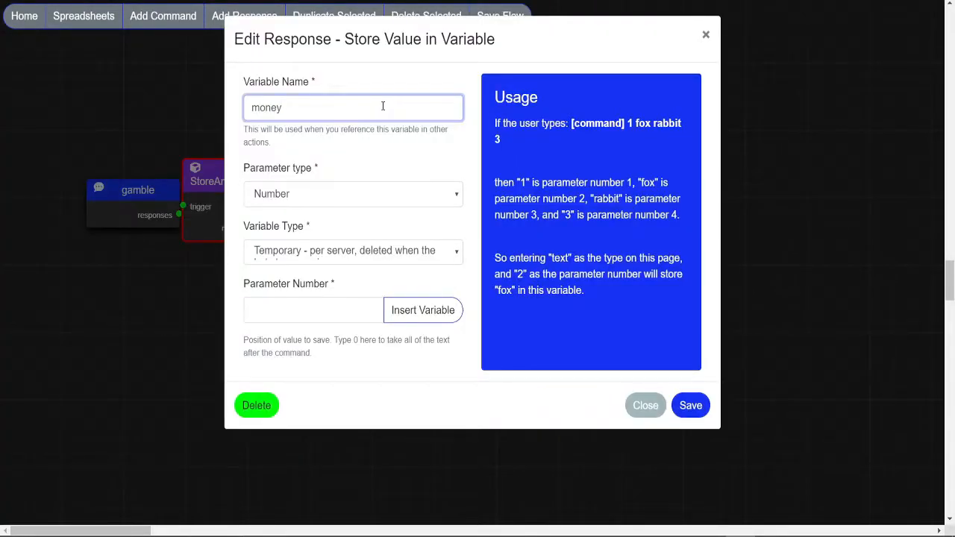
click(691, 406)
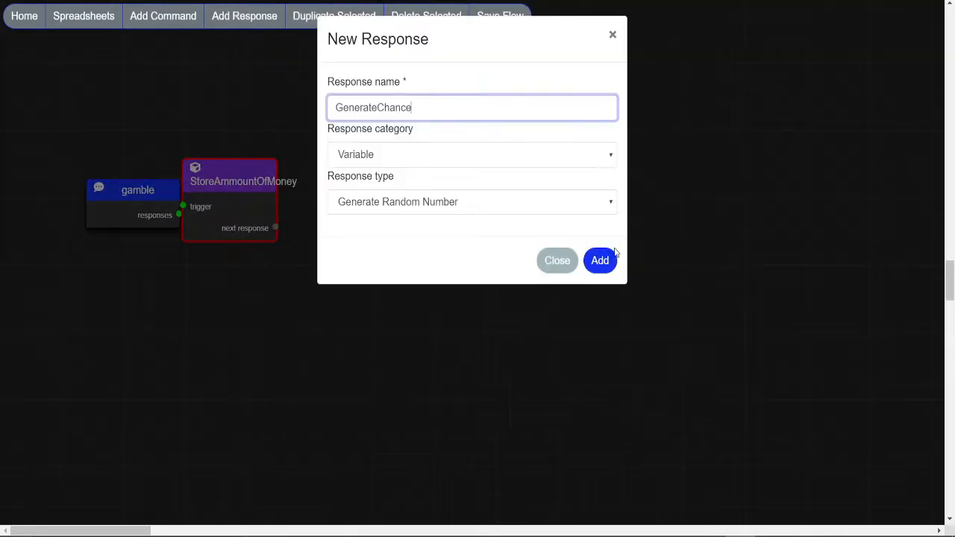
Add GenerateChance producing a random number from 1 to 2 stored in a chance variable.
click(601, 261)
double_click(209, 183)
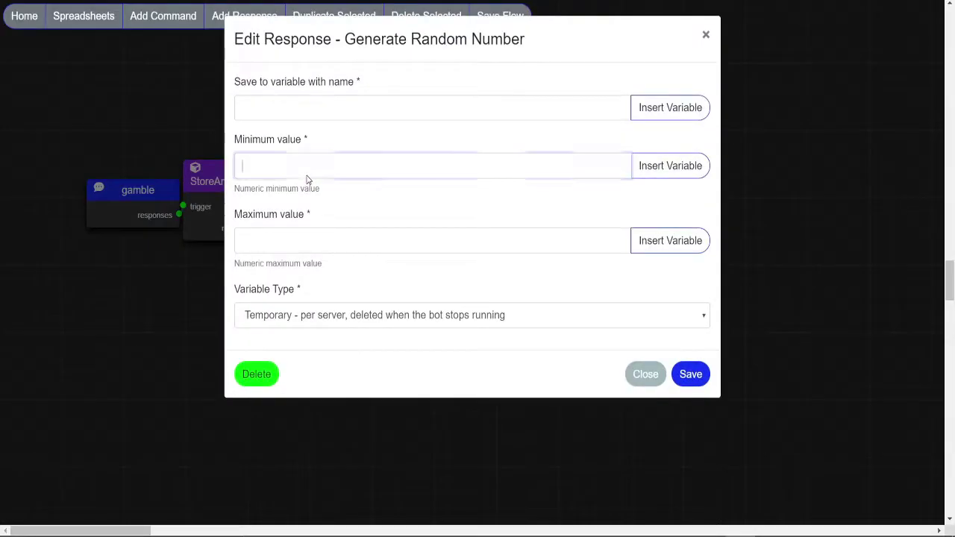
click(290, 234)
text(22)
click(299, 112)
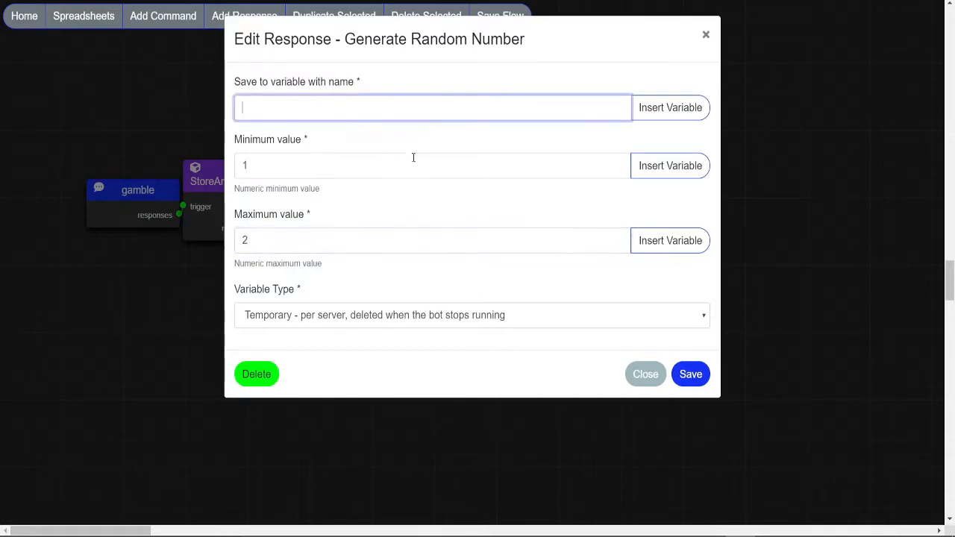
text(ra)
text(CheckIfChance)
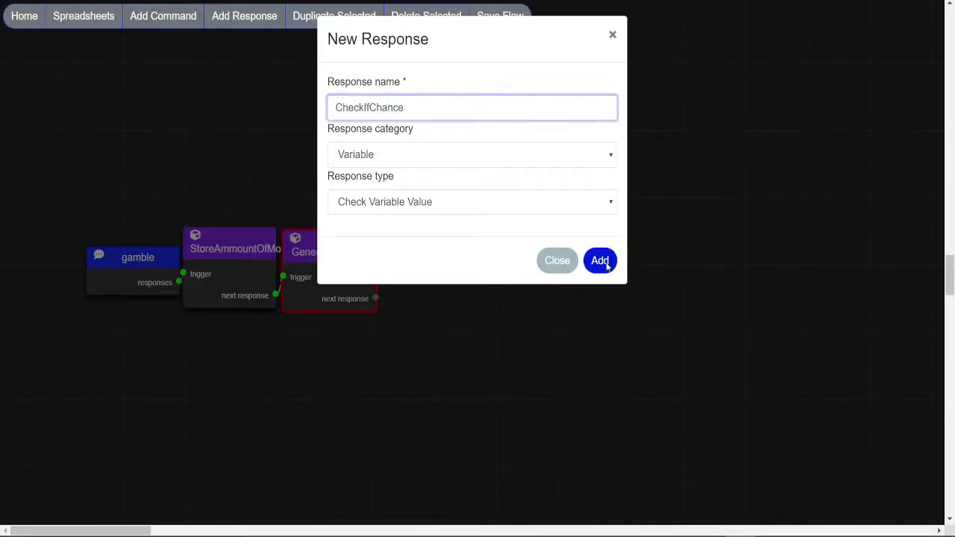
Add the CheckIfChance step and begin configuring its variable check.
click(600, 261)
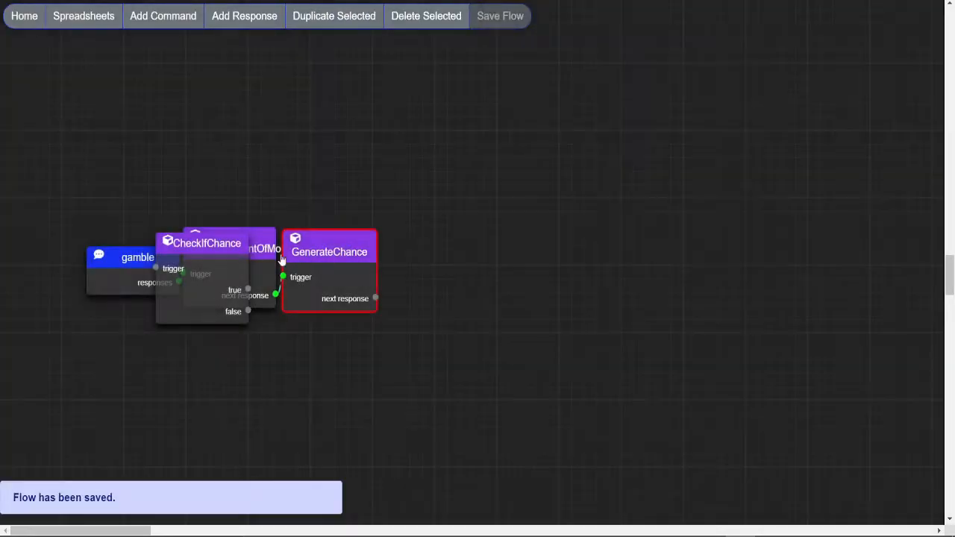
double_click(217, 247)
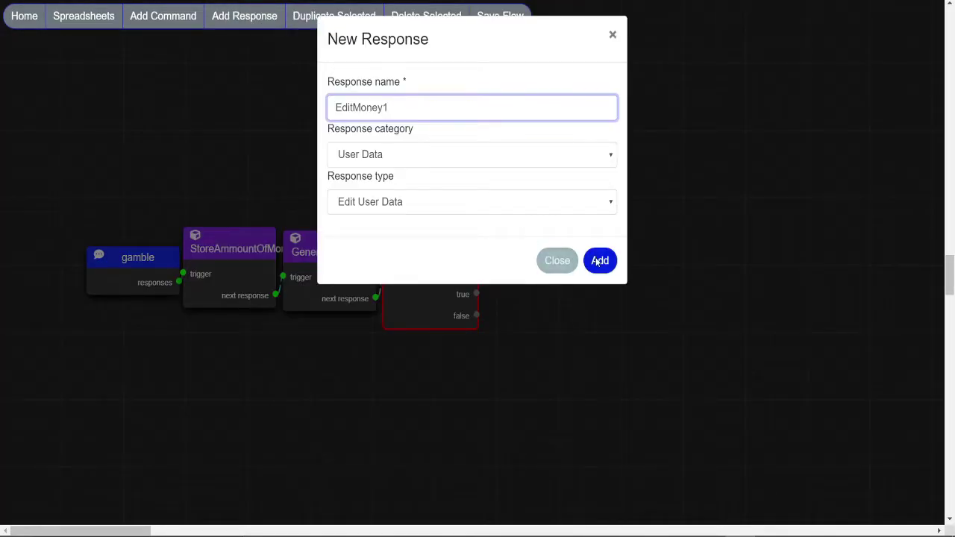
Add EditMoney1 on CheckIfChance's true branch to add the bet to the user's money.
click(600, 260)
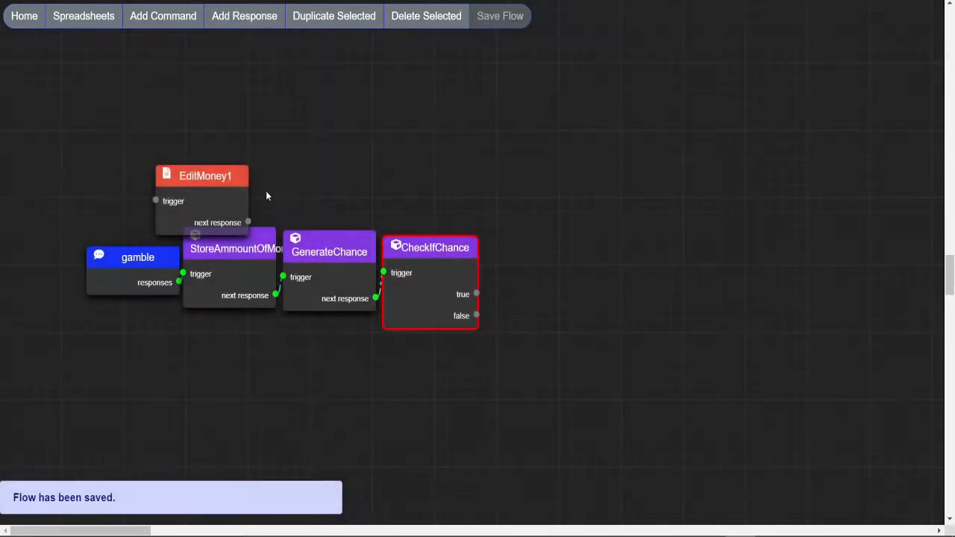
drag(201, 171, 544, 241)
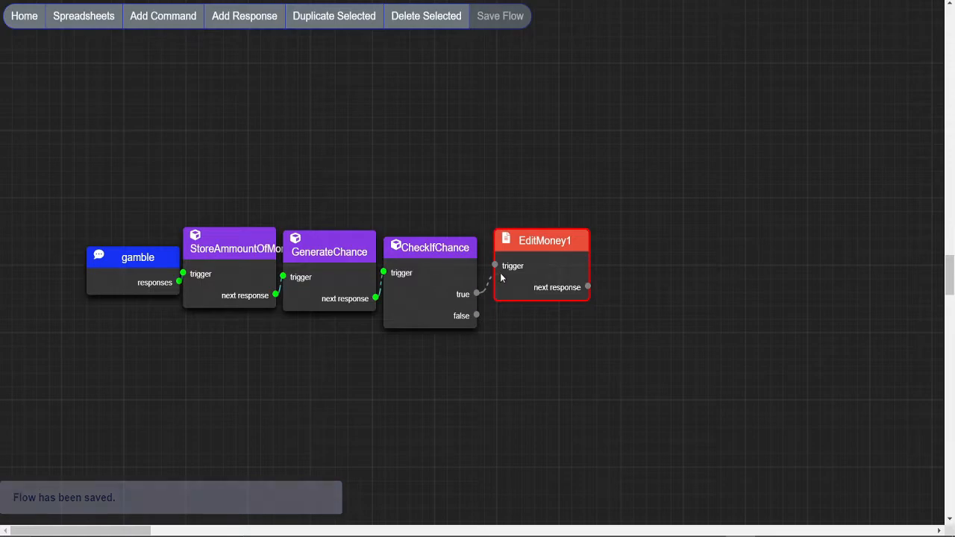
drag(477, 294, 494, 267)
double_click(505, 243)
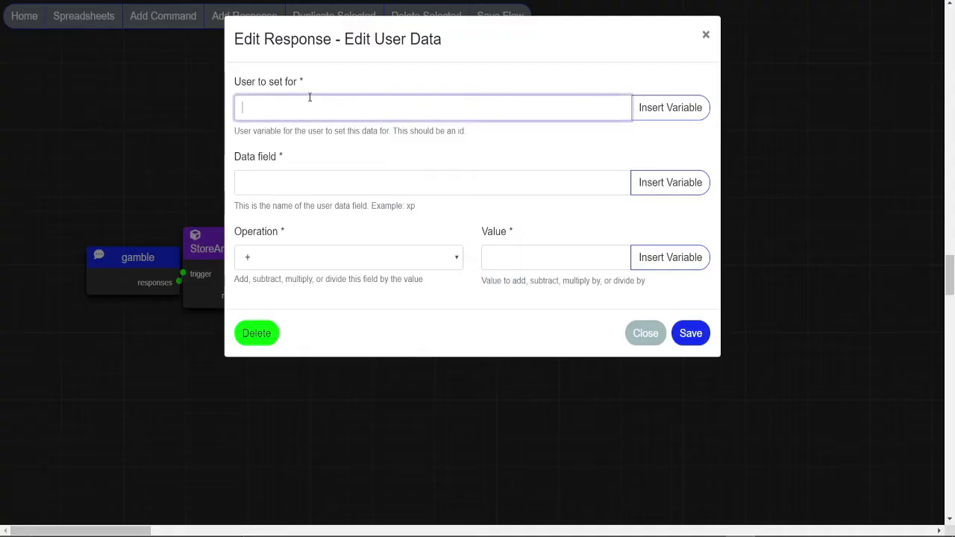
click(347, 182)
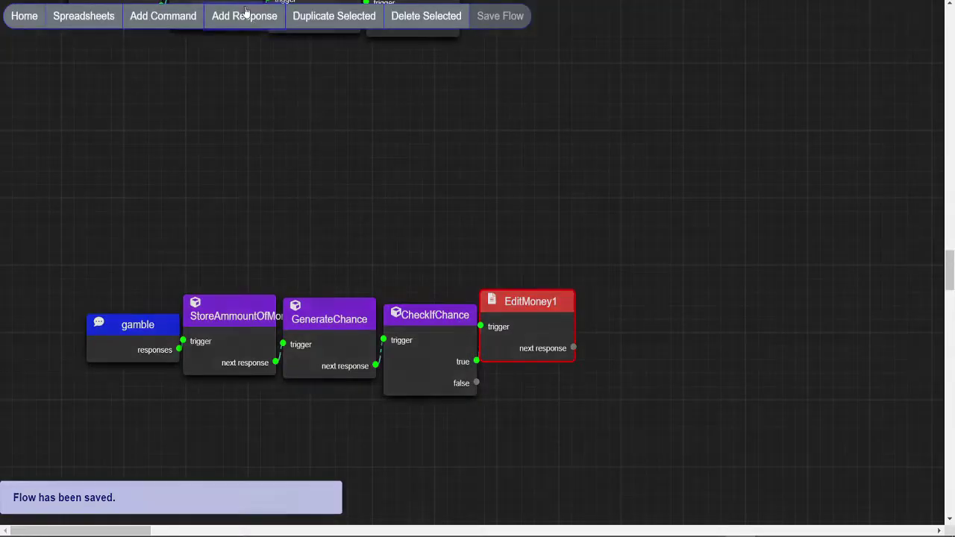
Add SendNotice after EditMoney1 with the message 'You profited ${tempVars.money} USD'.
click(244, 15)
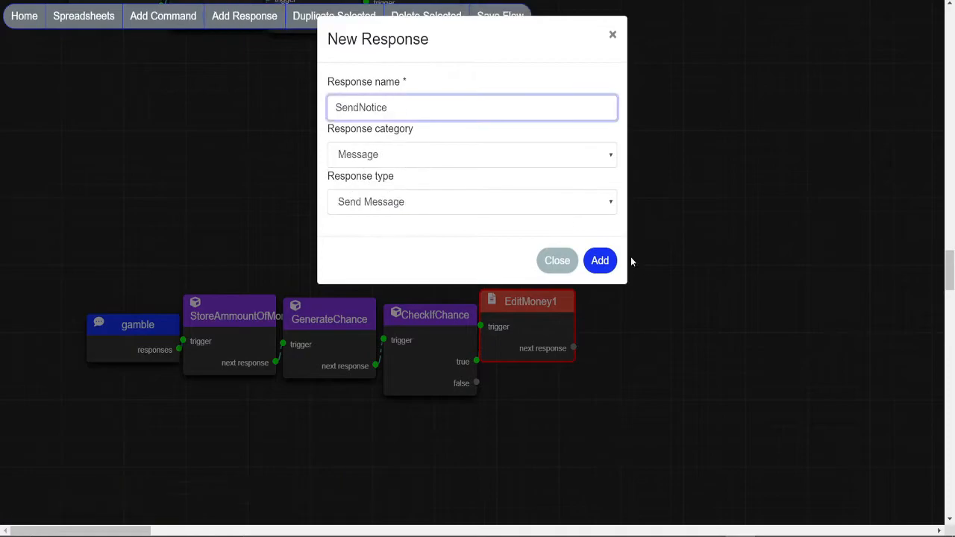
click(601, 261)
drag(205, 173, 631, 299)
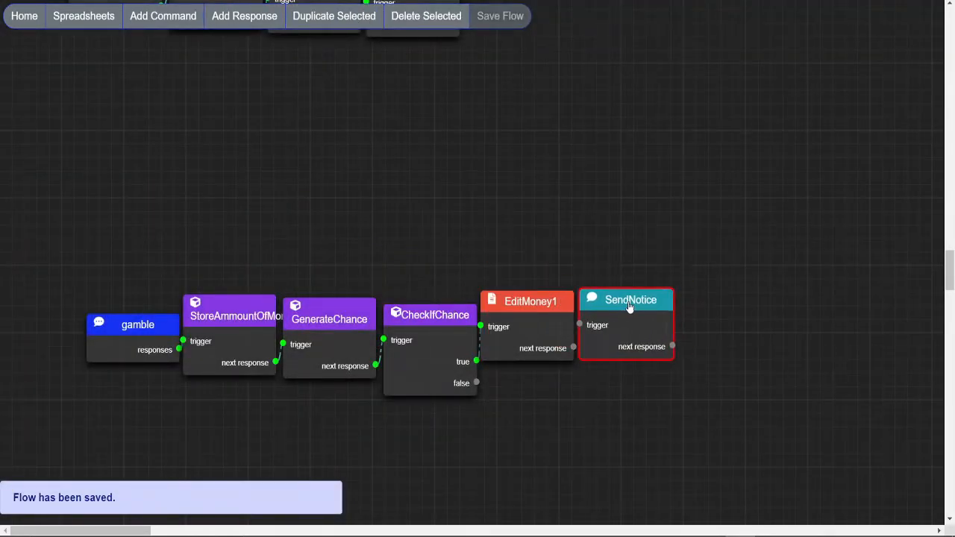
drag(573, 349, 580, 326)
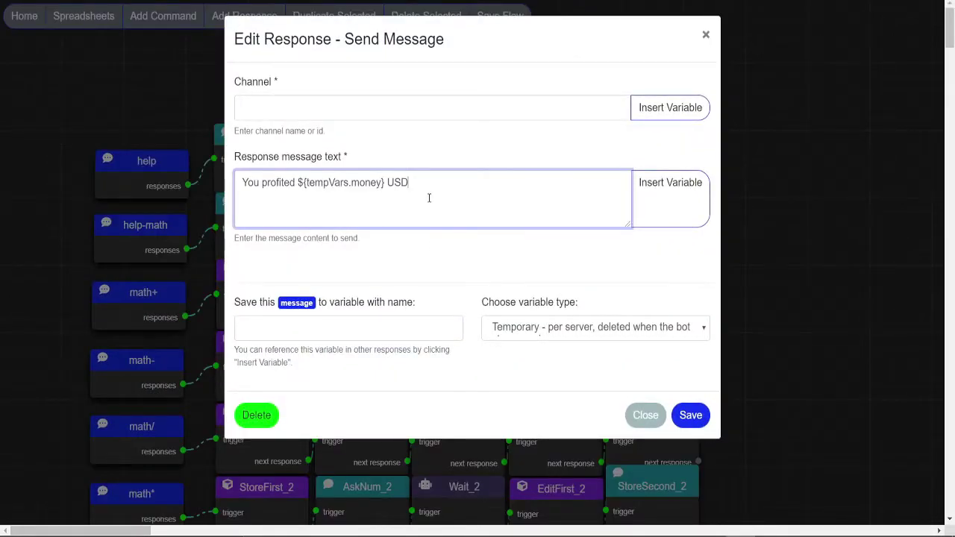
click(413, 107)
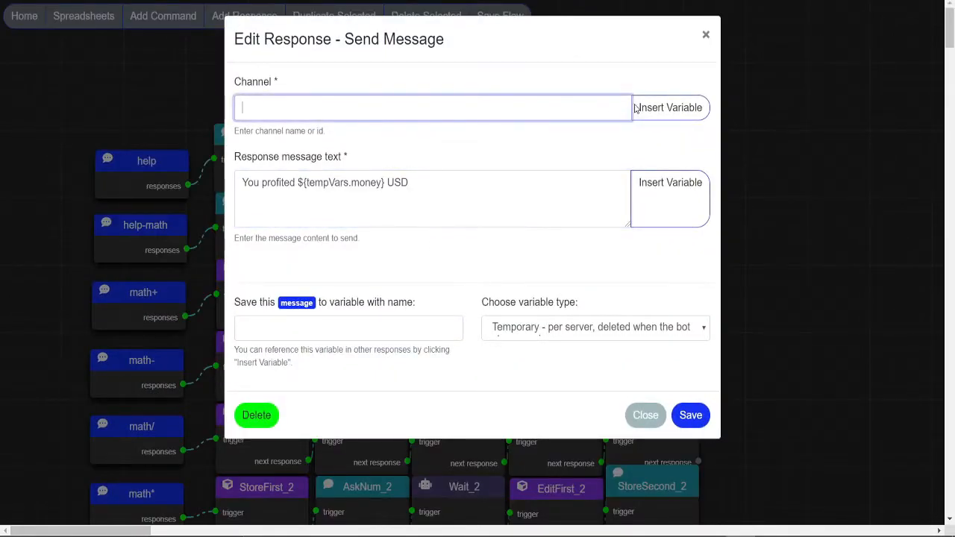
click(670, 107)
click(395, 120)
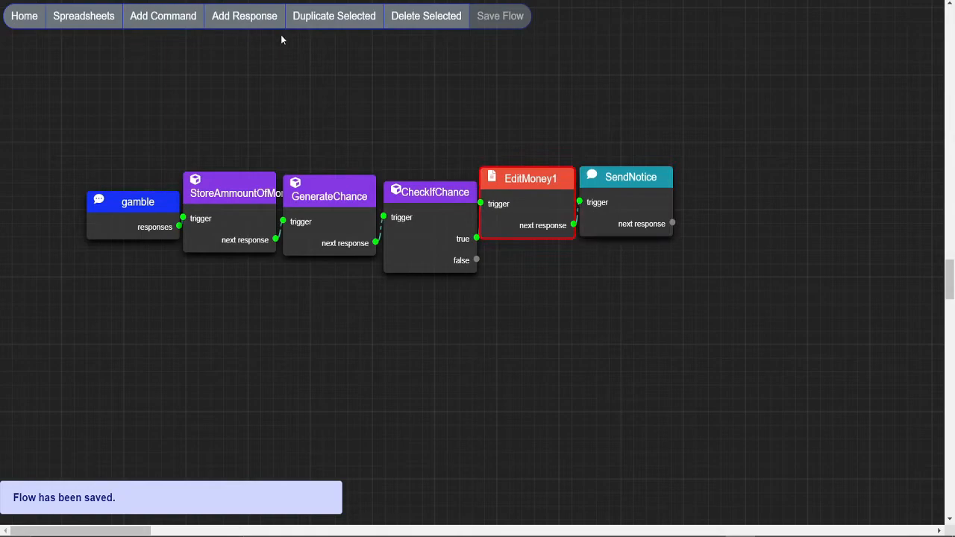
Duplicate EditMoney1 as EditMoney1_1 on the false branch with Operation '-' and save.
click(334, 16)
drag(217, 175, 567, 271)
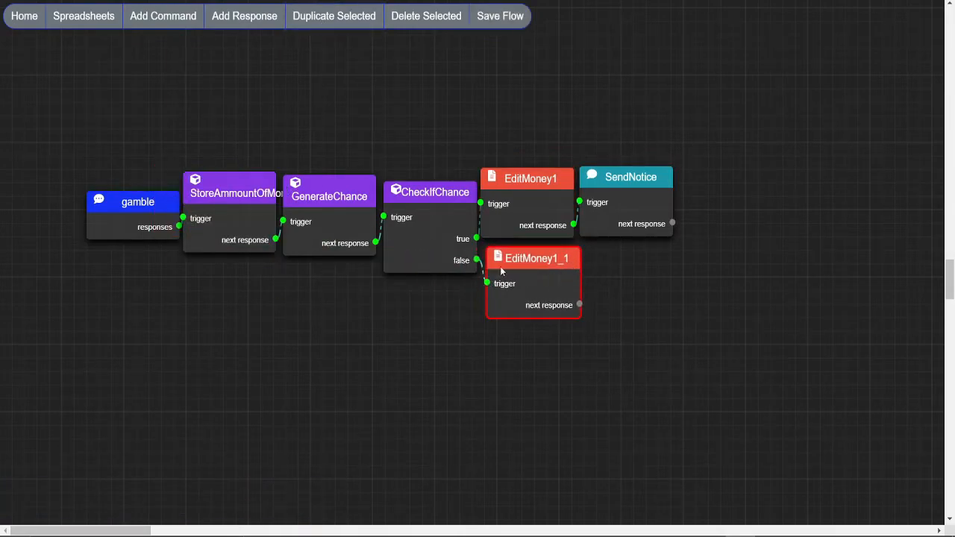
double_click(503, 271)
click(348, 257)
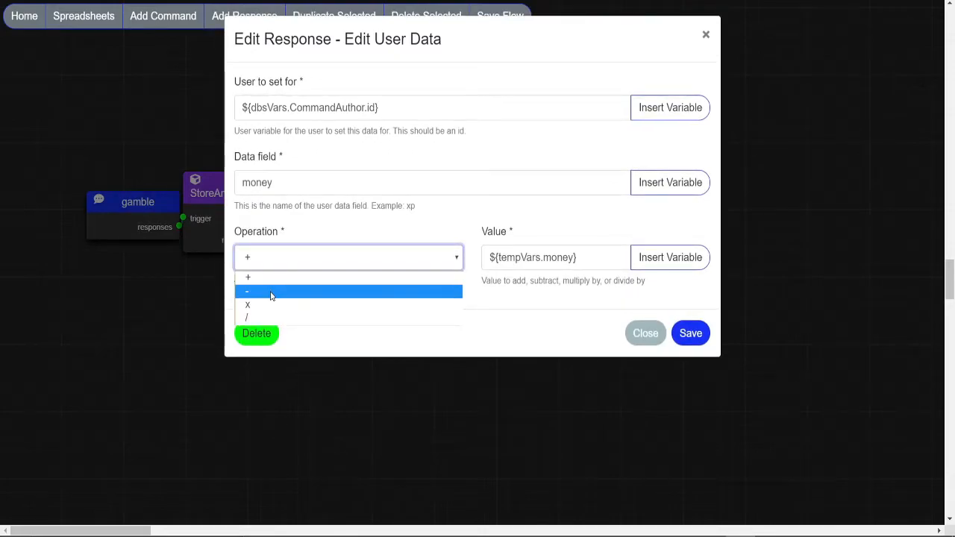
click(271, 296)
click(691, 333)
key(ctrl+s)
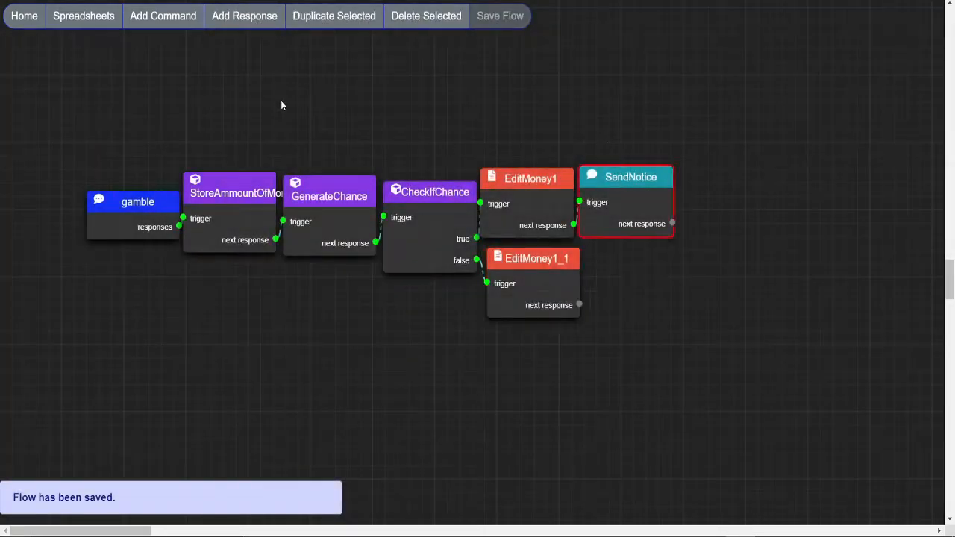
Duplicate SendNotice as SendNotice_1 below it for the 'You lost…' message.
click(335, 15)
drag(187, 172, 643, 267)
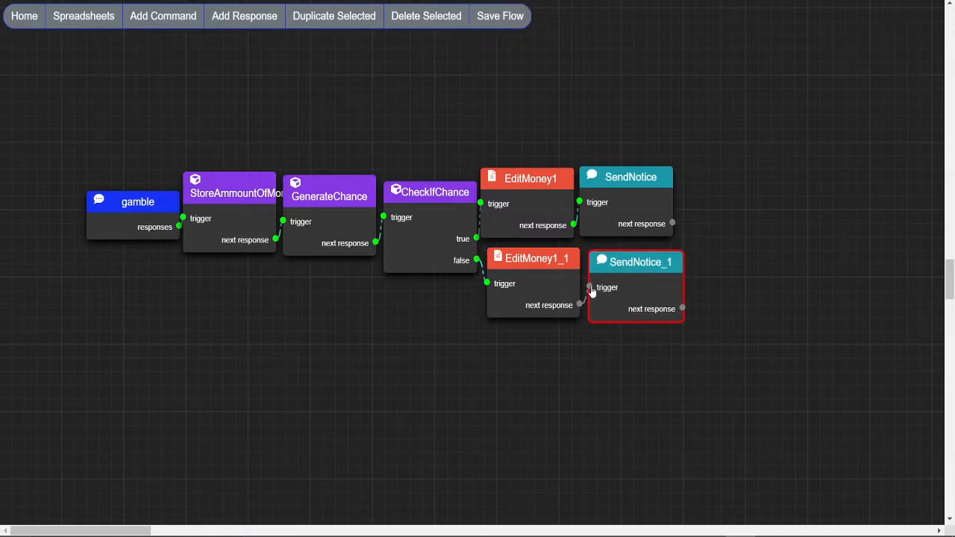
double_click(611, 277)
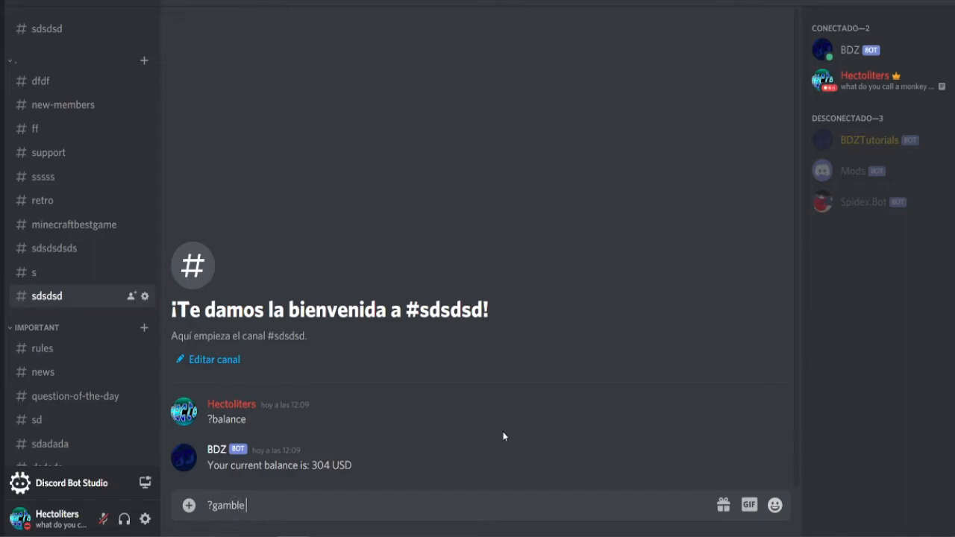
text(10)
Send '?gamble 10', '?balance', '?gamble 20', '?balance', '?gamble 20' and read profit/loss replies (304→314→294 USD).
key(Return)
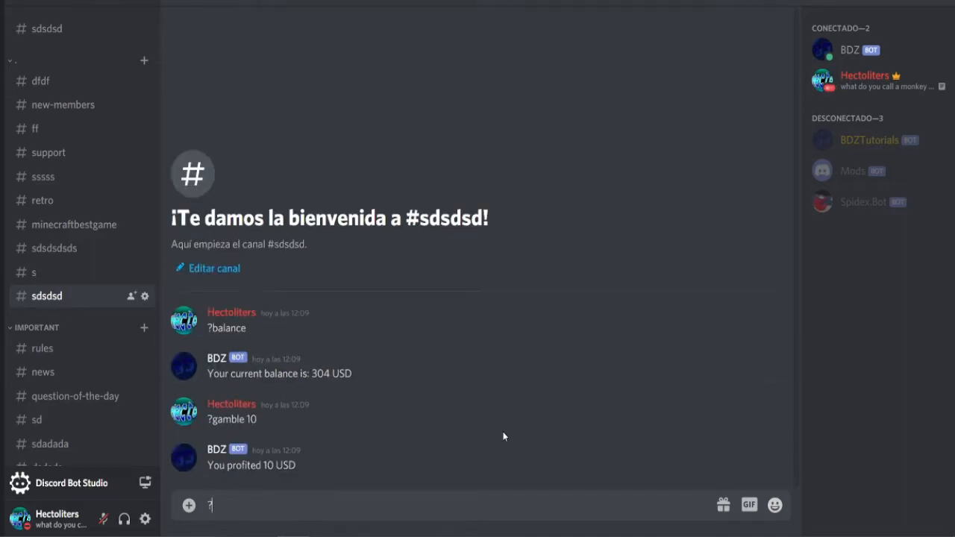
text(ce)
key(Return)
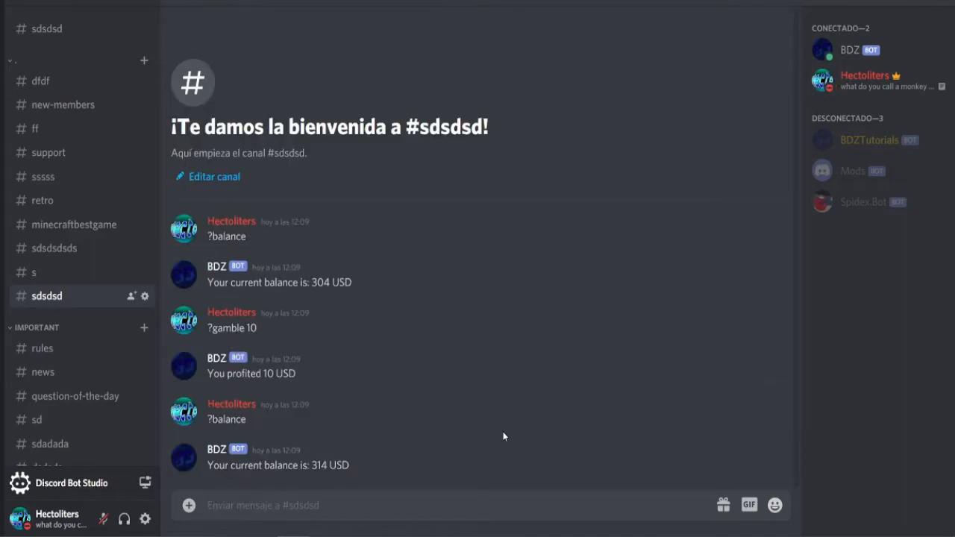
text(?gamble 20)
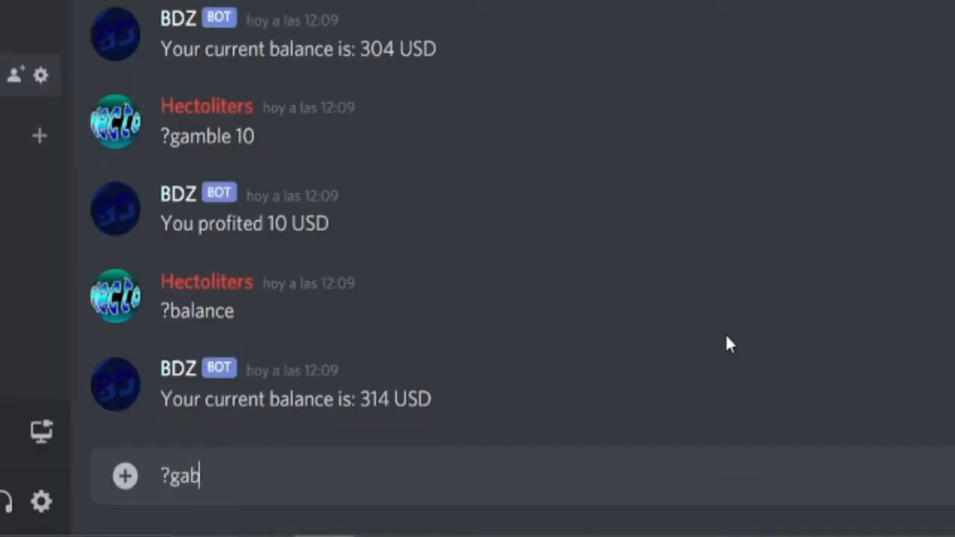
key(Return)
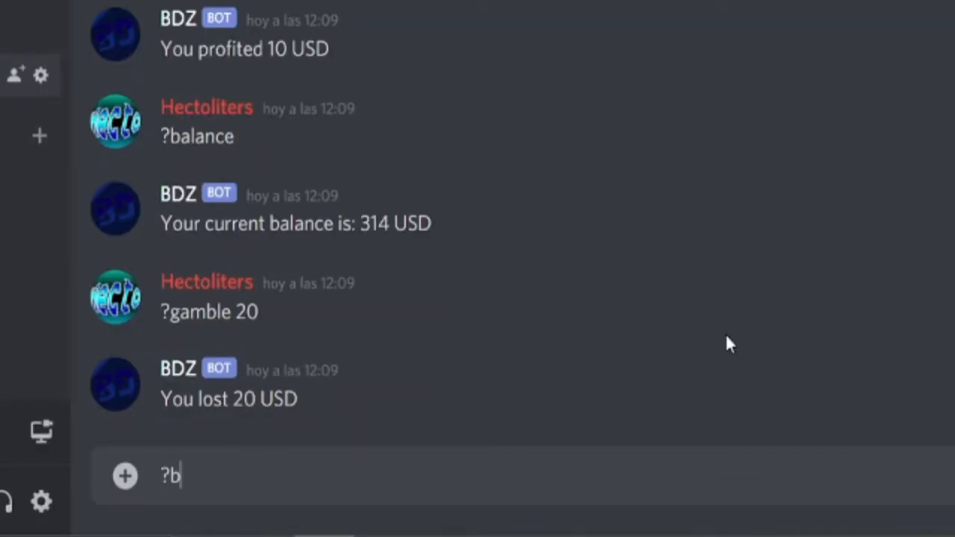
text(ce)
key(Return)
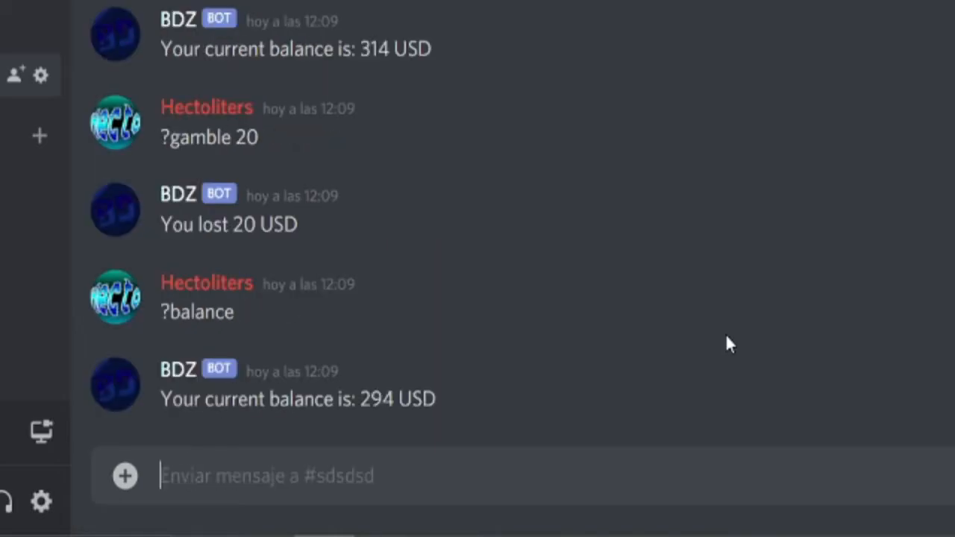
key(Return)
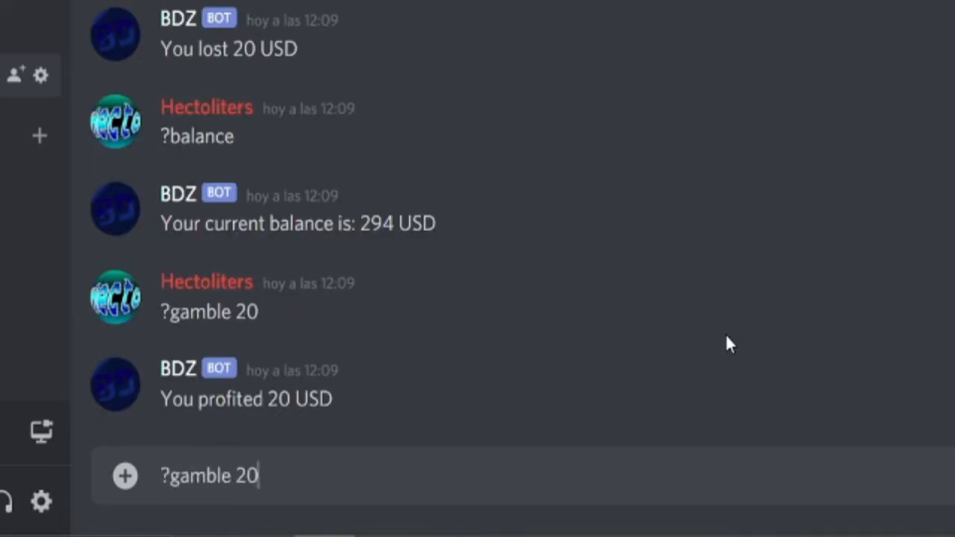